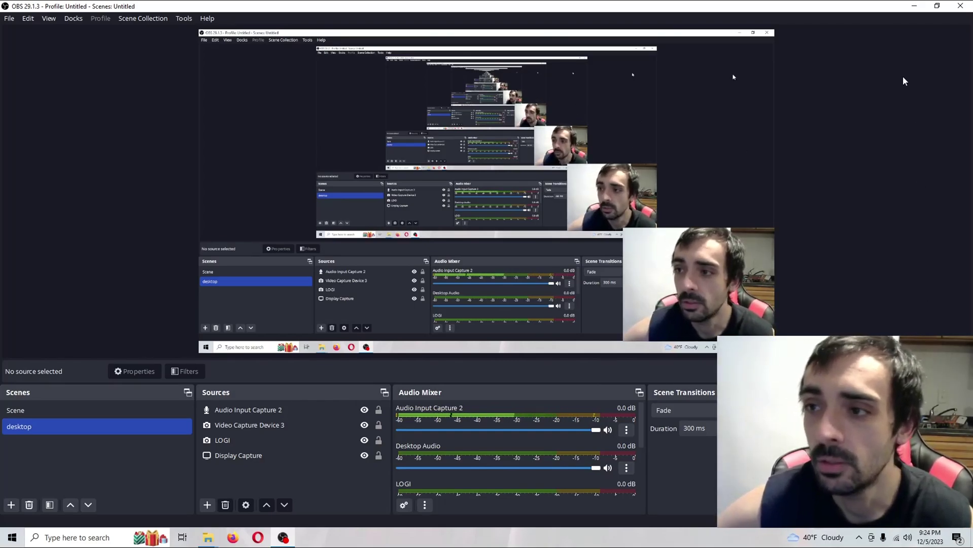
Copy payload.bin from 17.0.1 DEC 5 into ATMOSPHERE_HEKATE, replacing the old copy.
click(914, 6)
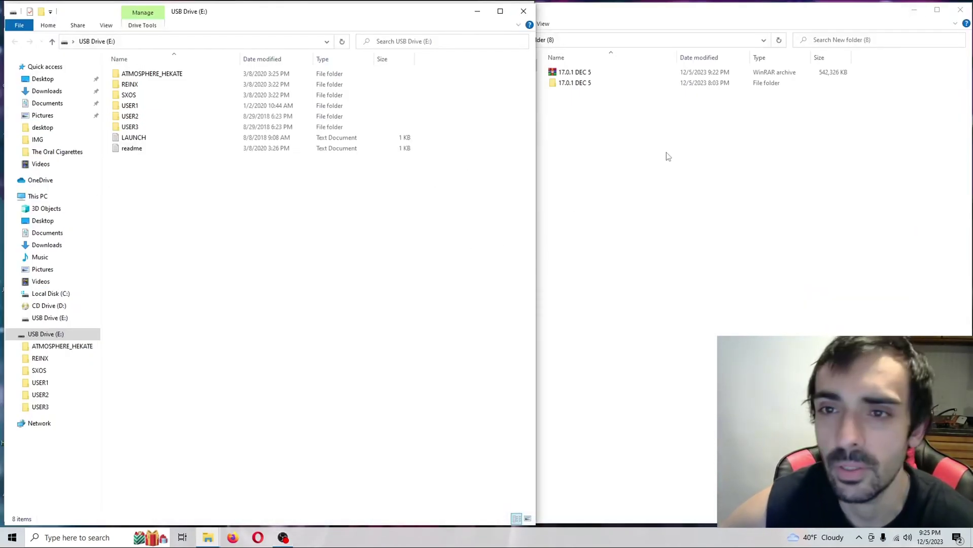
double_click(586, 86)
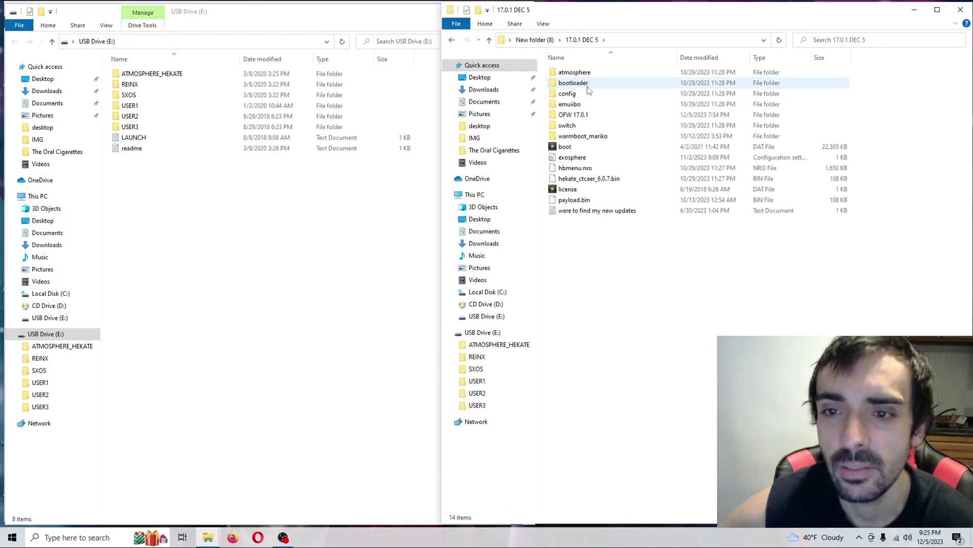
right_click(577, 200)
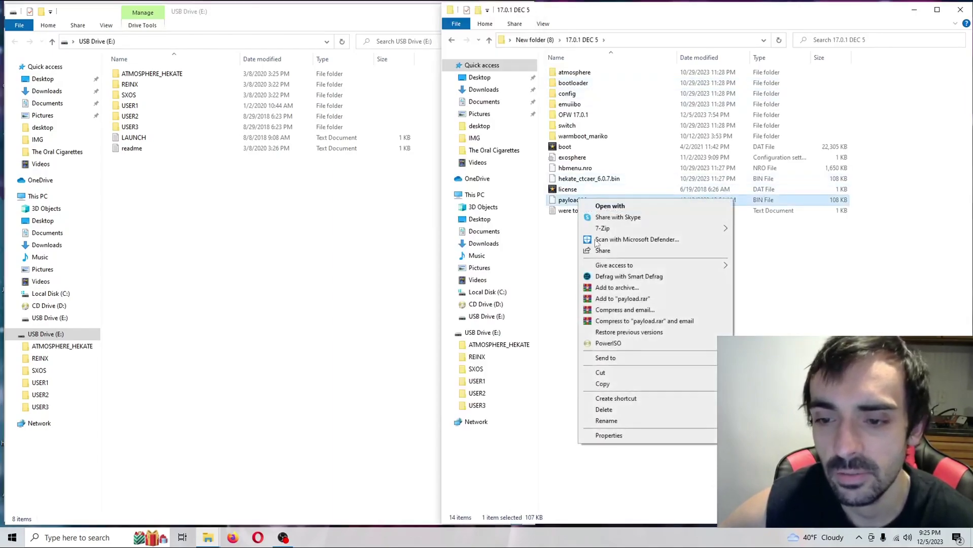
click(644, 383)
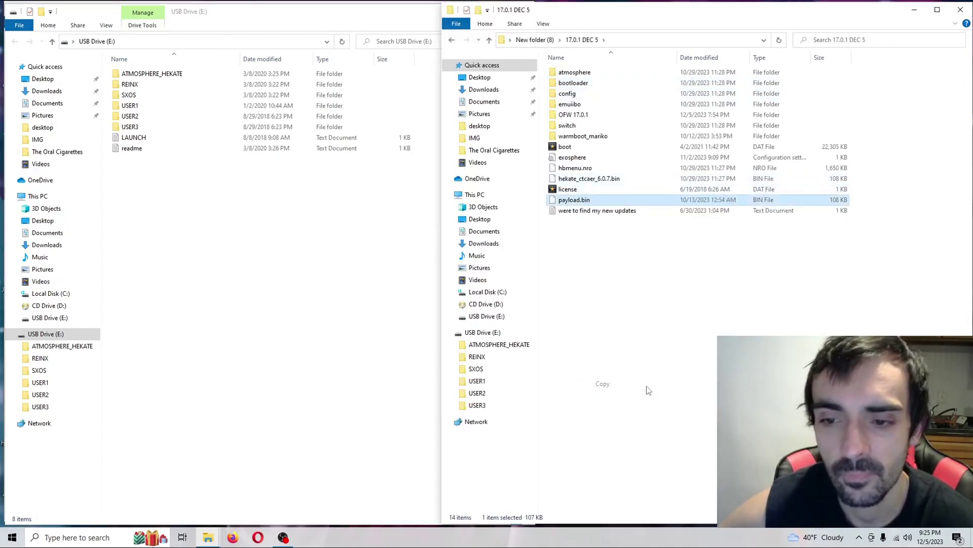
double_click(141, 74)
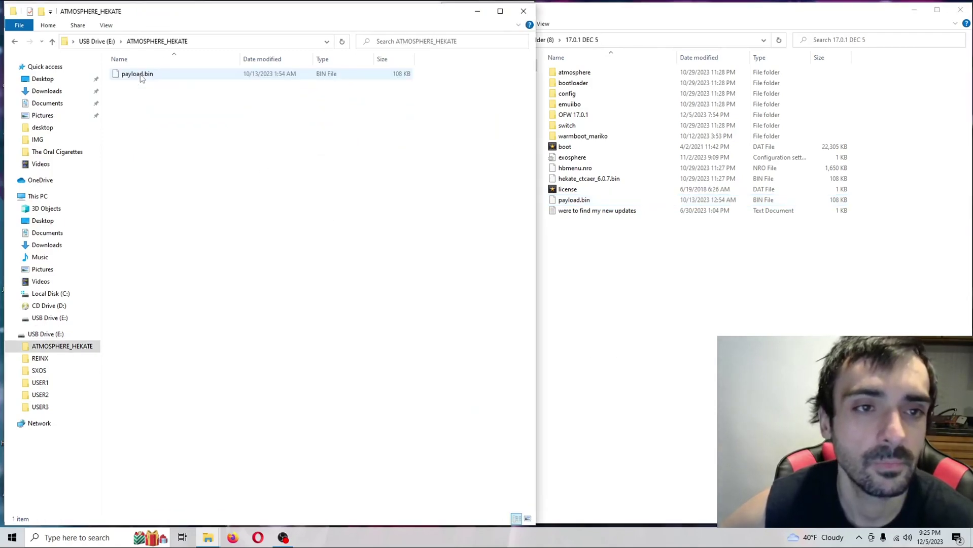
right_click(168, 129)
click(205, 203)
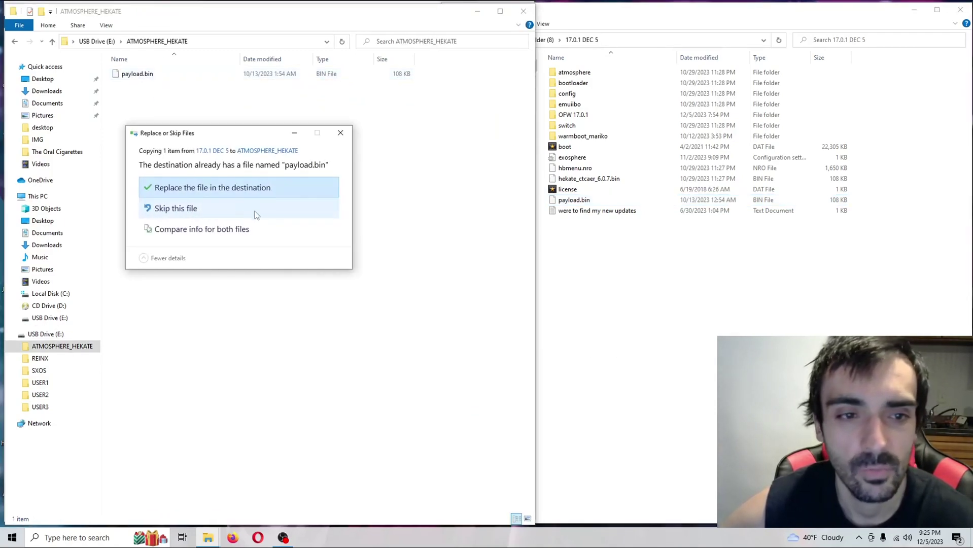
click(259, 193)
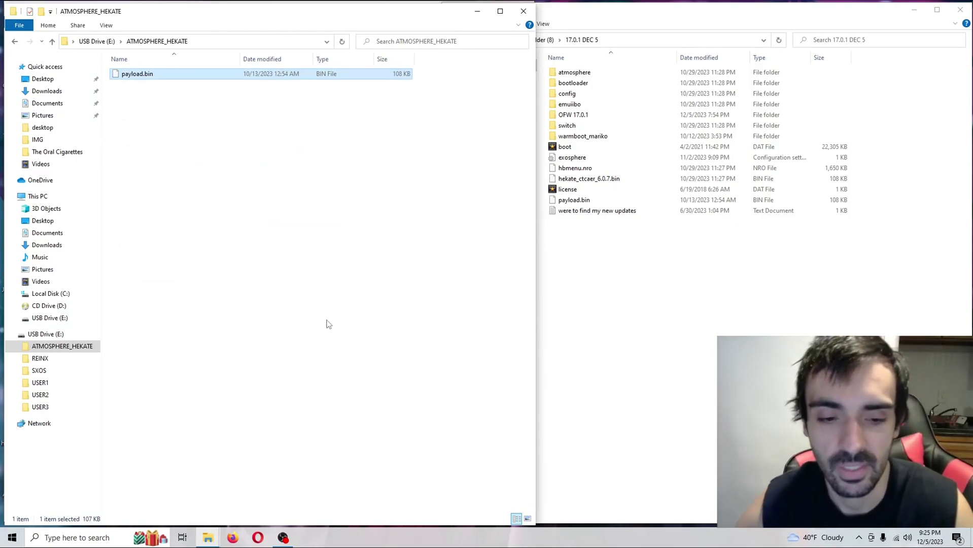
click(282, 538)
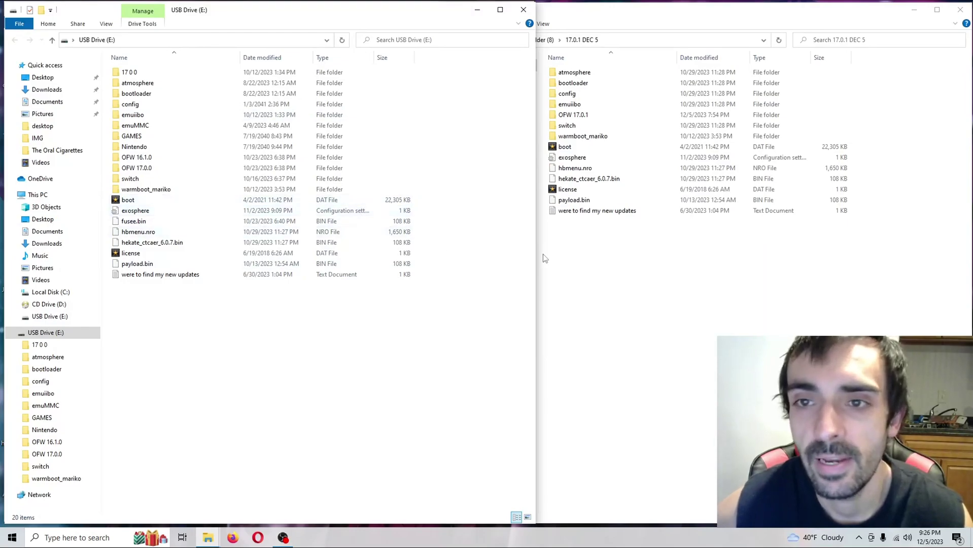
Permanently delete the 17 0 0, OFW 16.1.0 and OFW 17.0.0 folders from the USB drive.
click(133, 72)
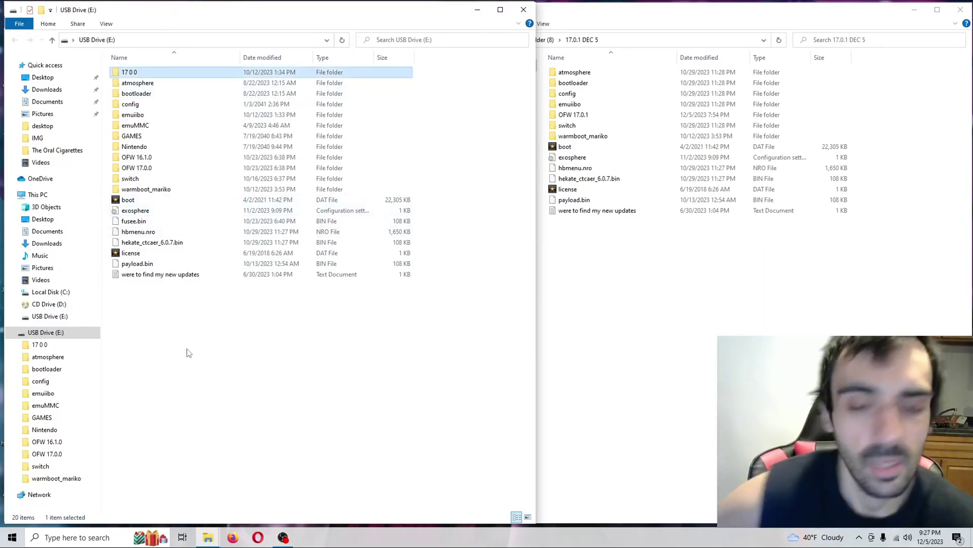
ctrl+click(166, 157)
ctrl+click(164, 168)
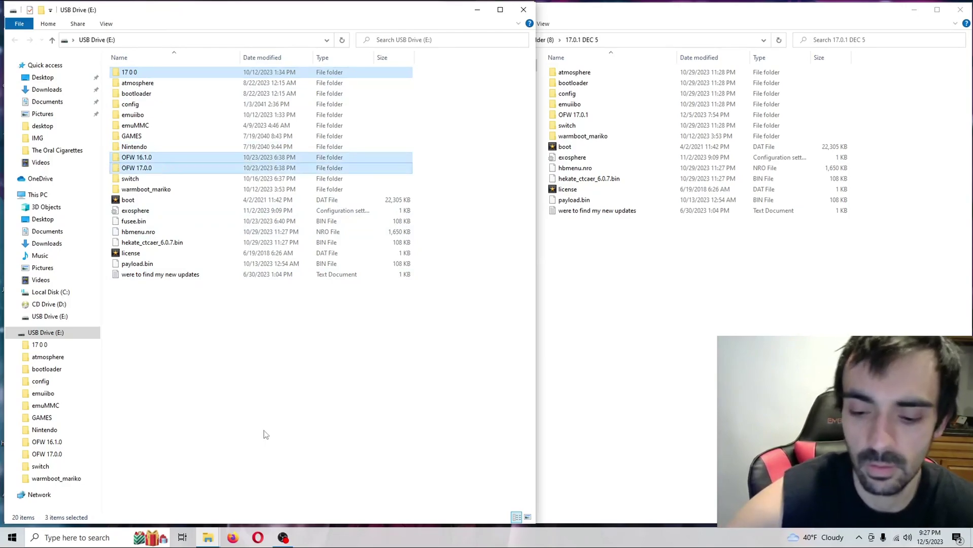
key(shift+Delete)
key(Return)
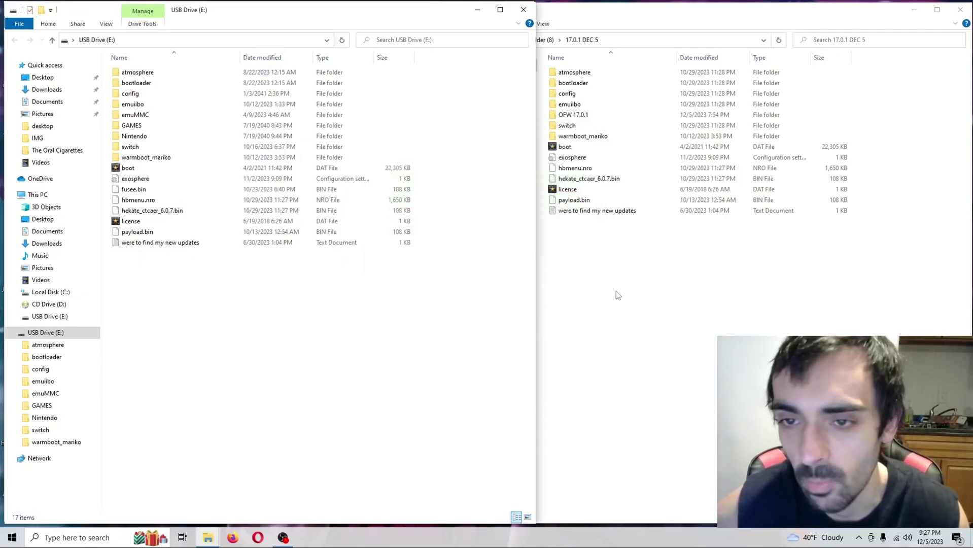
Copy all 14 items of the 17.0.1 DEC 5 pack to the drive root, replacing existing files.
click(603, 283)
drag(588, 287, 654, 69)
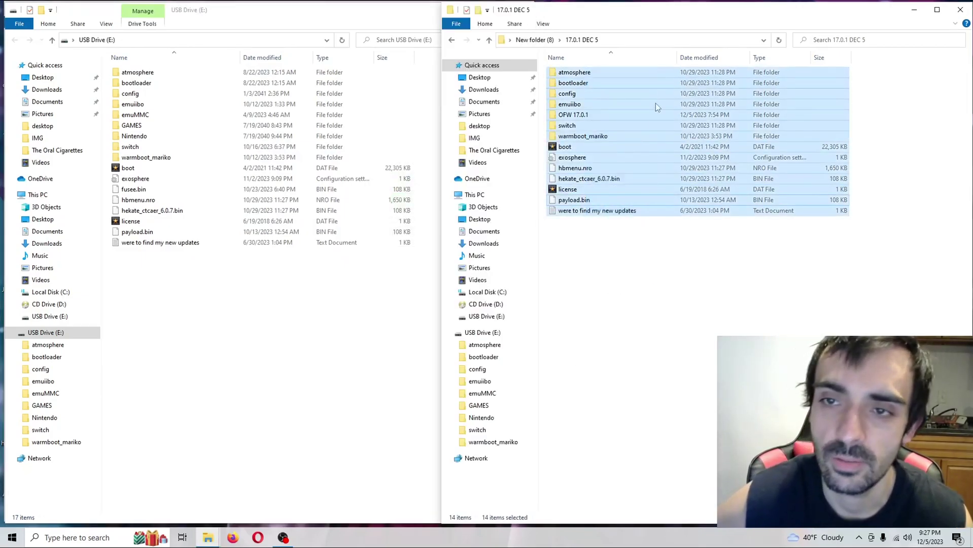
right_click(651, 121)
click(699, 317)
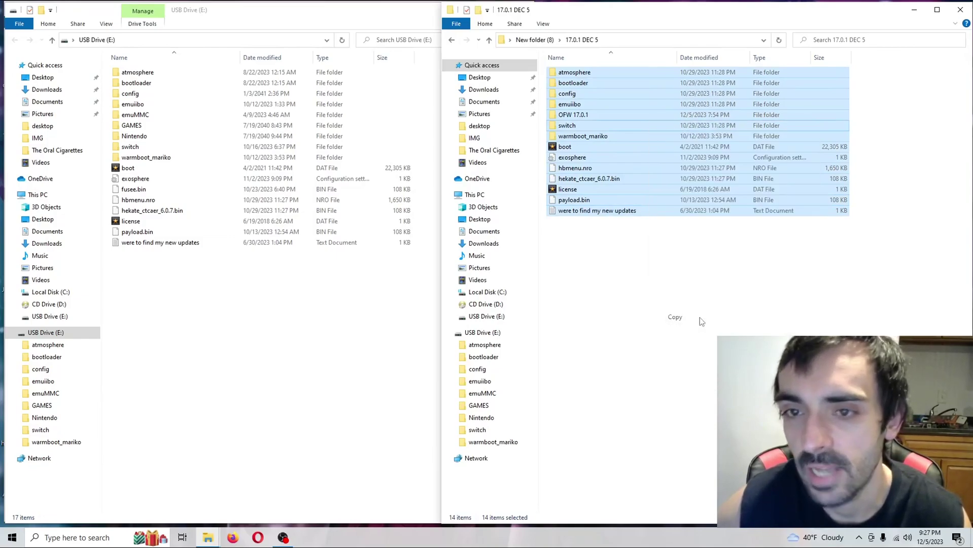
click(700, 321)
click(278, 320)
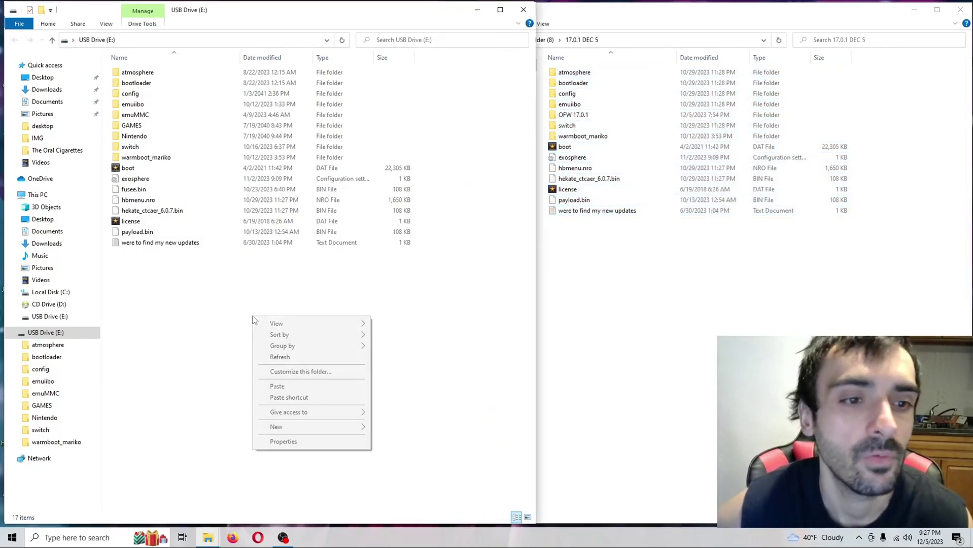
right_click(254, 318)
click(304, 387)
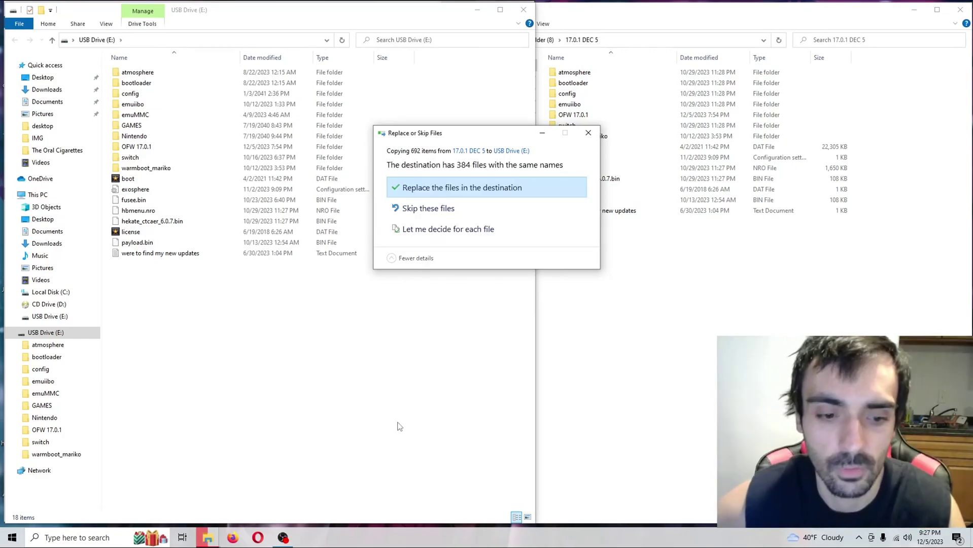
click(490, 191)
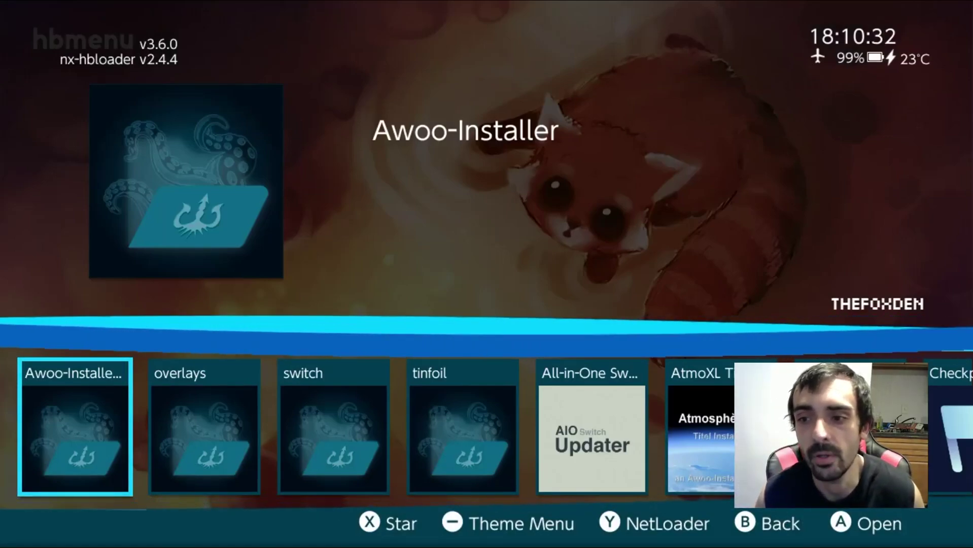
Move through the hbmenu homebrew app list toward Daybreak.
key(Right)
key(Right)
key(Right)
key(Right)
key(Right)
key(Right)
key(Right)
key(Right)
key(Right)
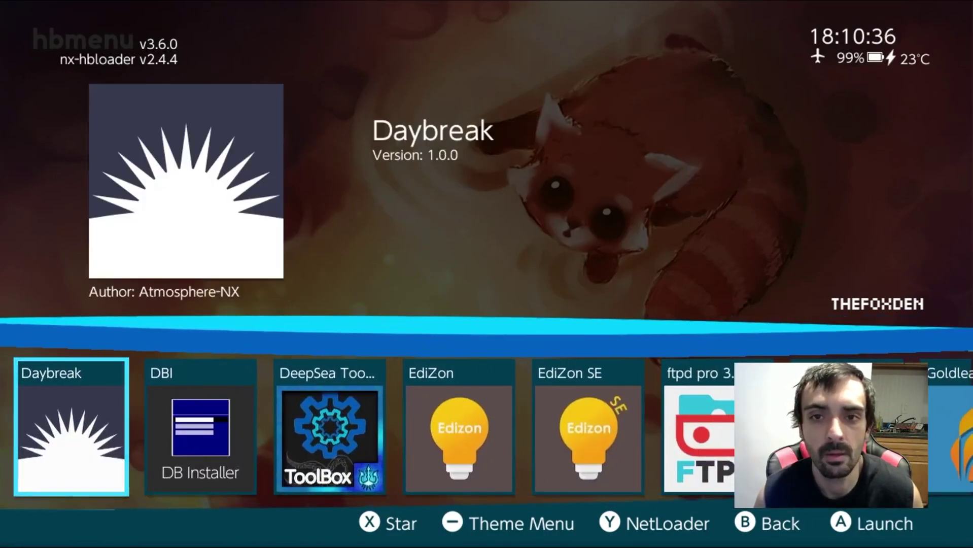
Launch Daybreak from the hbmenu list.
key(Return)
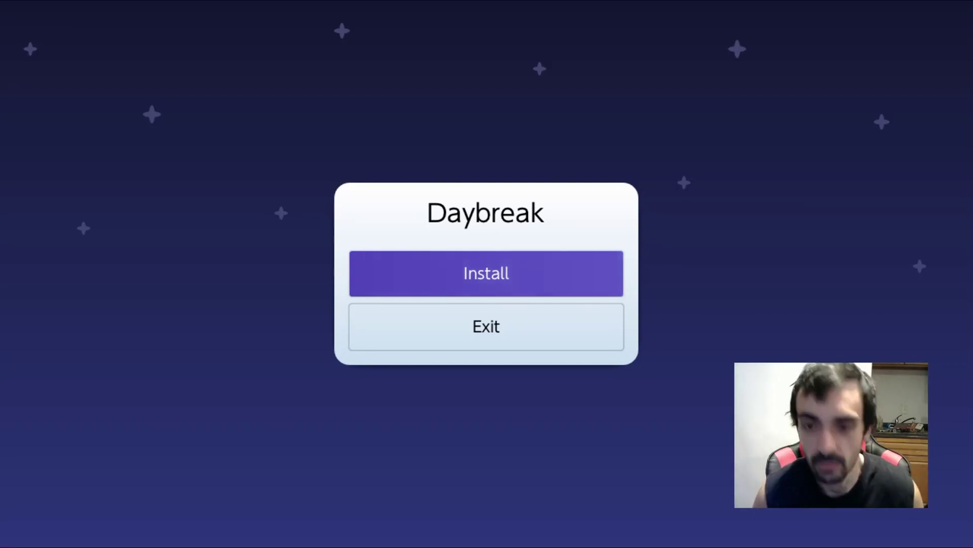
Start Install and select the OFW 17.0.1 folder as the update directory to validate it.
key(Return)
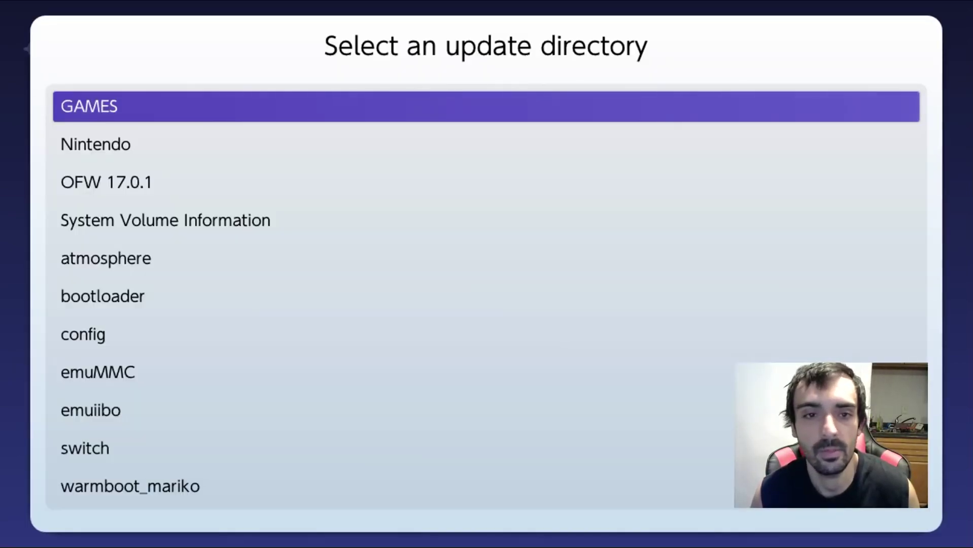
click(106, 182)
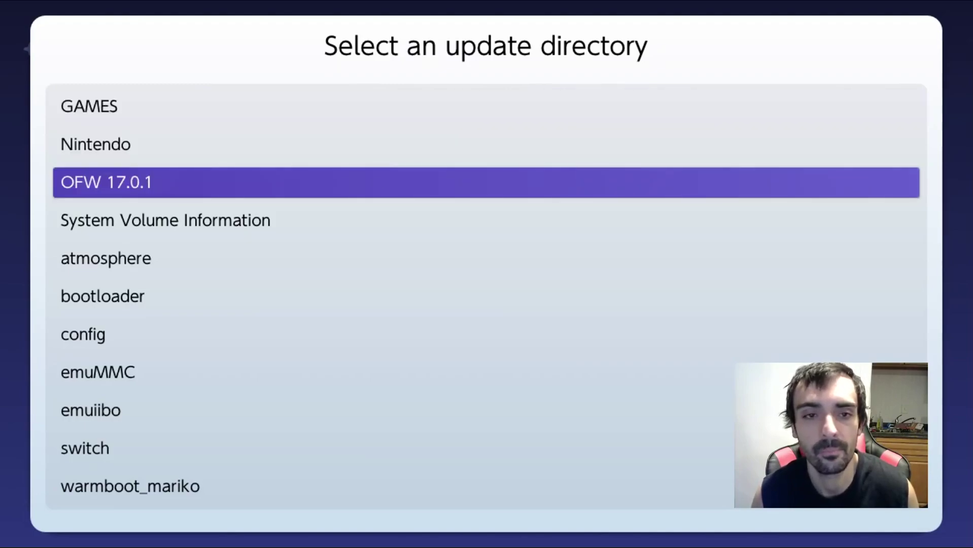
key(Return)
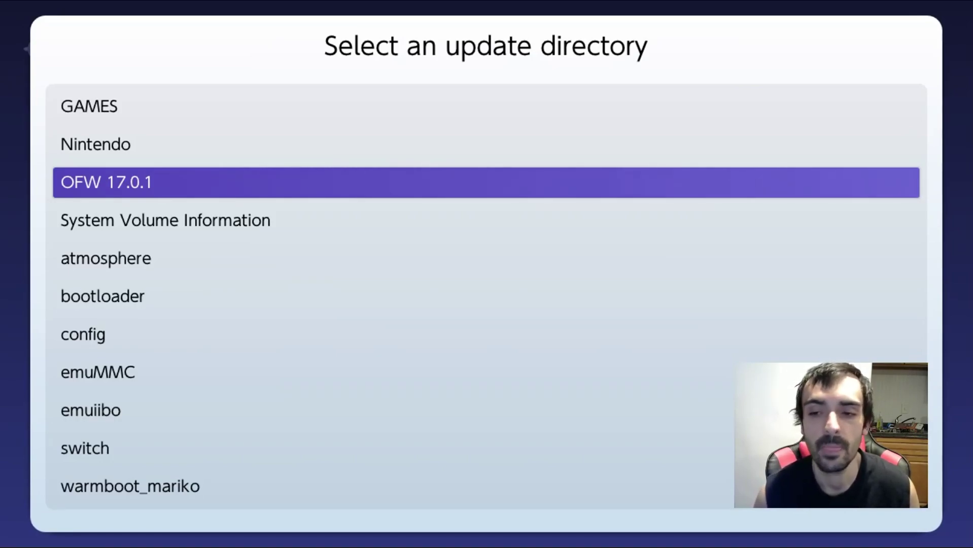
key(Return)
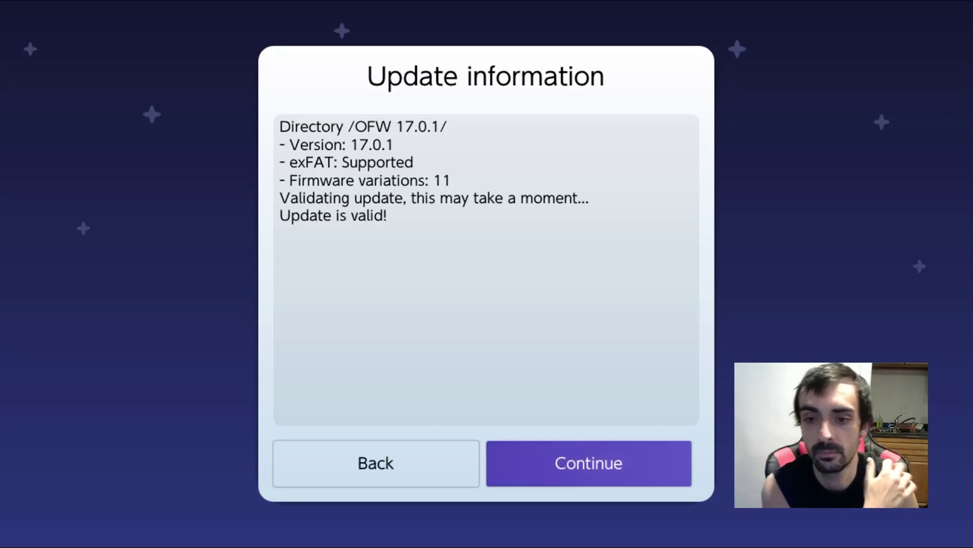
Install the 17.0.1 update as FAT32 + exFAT with settings preserved, then reboot.
key(Return)
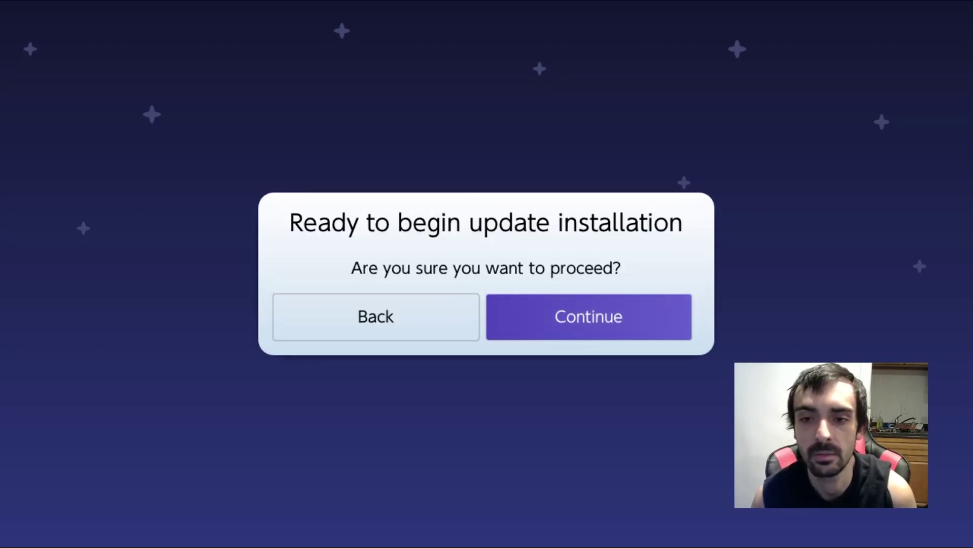
key(Return)
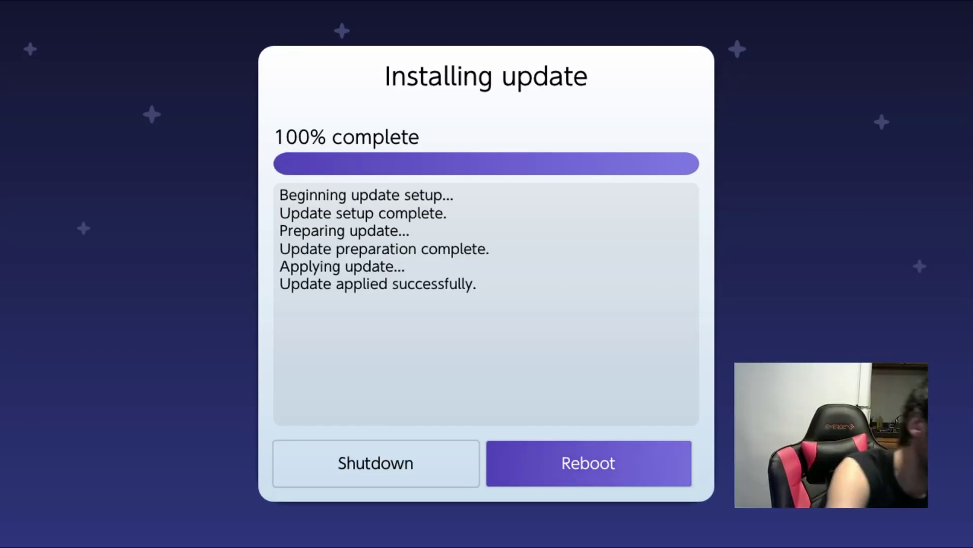
key(Return)
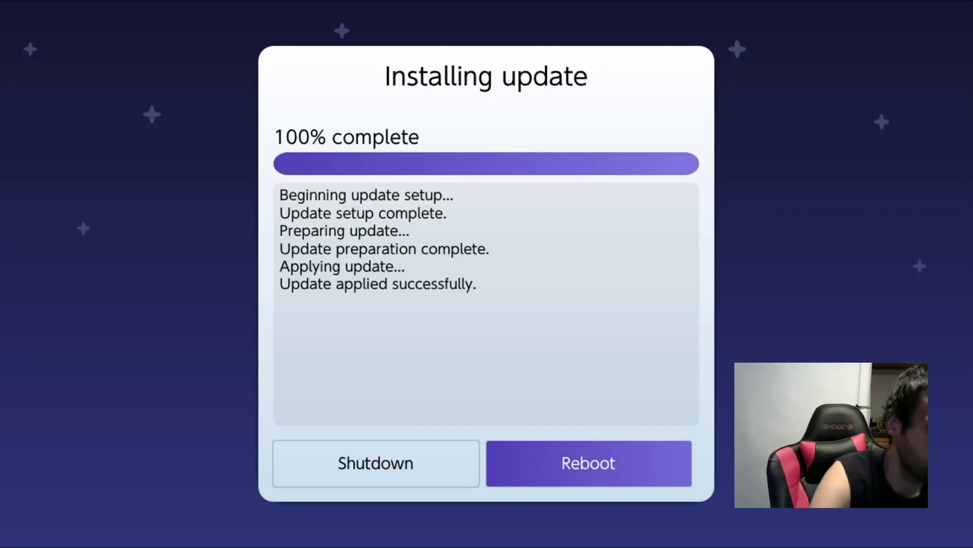